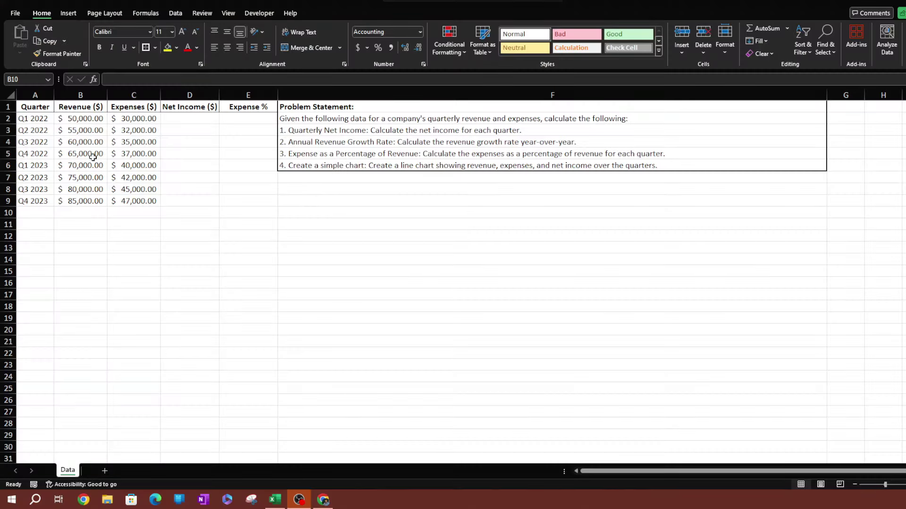
# Review the quarterly data and task statement, and select the first Net Income cell D2.
pyautogui.click(43, 131)
pyautogui.moveTo(39, 96); pyautogui.dragTo(133, 96)
pyautogui.click(369, 165)
pyautogui.click(292, 118)
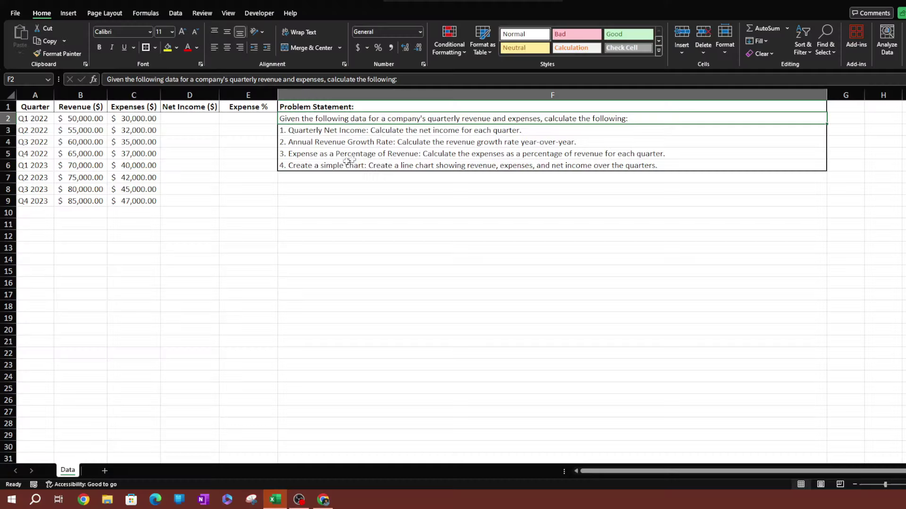
pyautogui.click(322, 124)
pyautogui.click(324, 130)
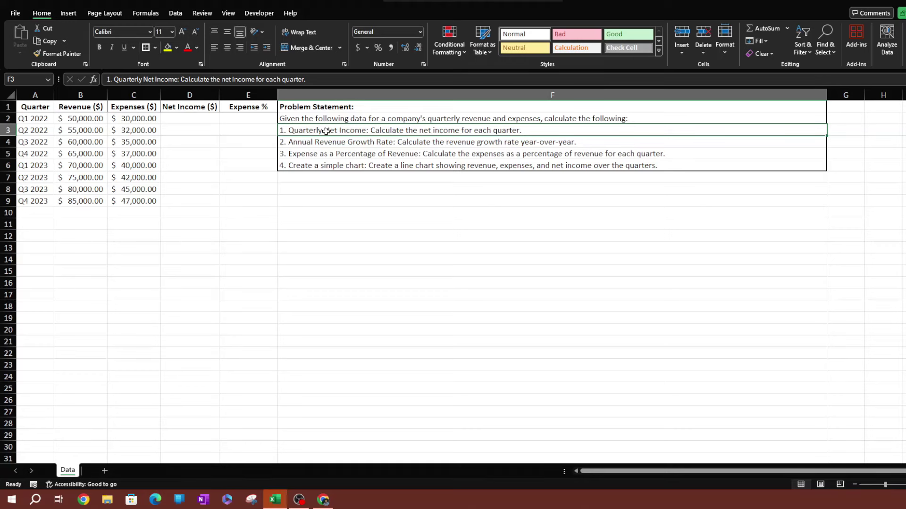
pyautogui.click(141, 204)
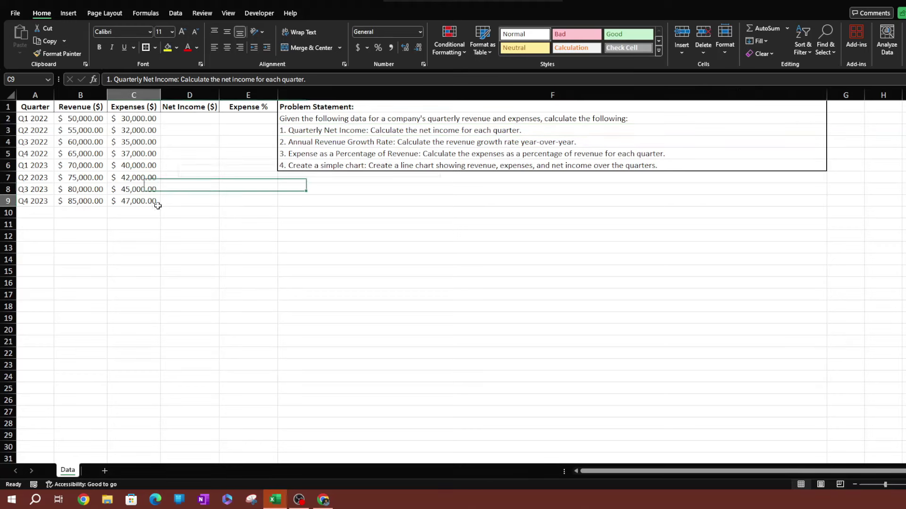
pyautogui.click(196, 109)
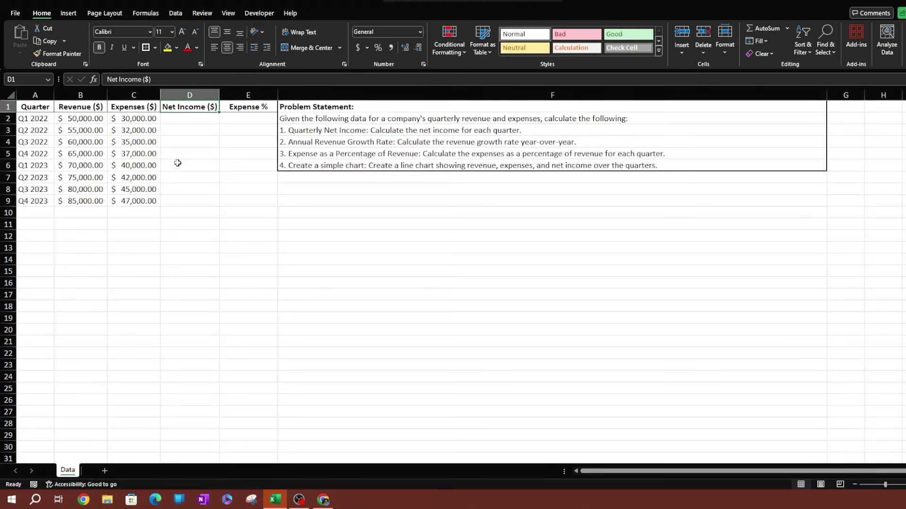
pyautogui.click(178, 118)
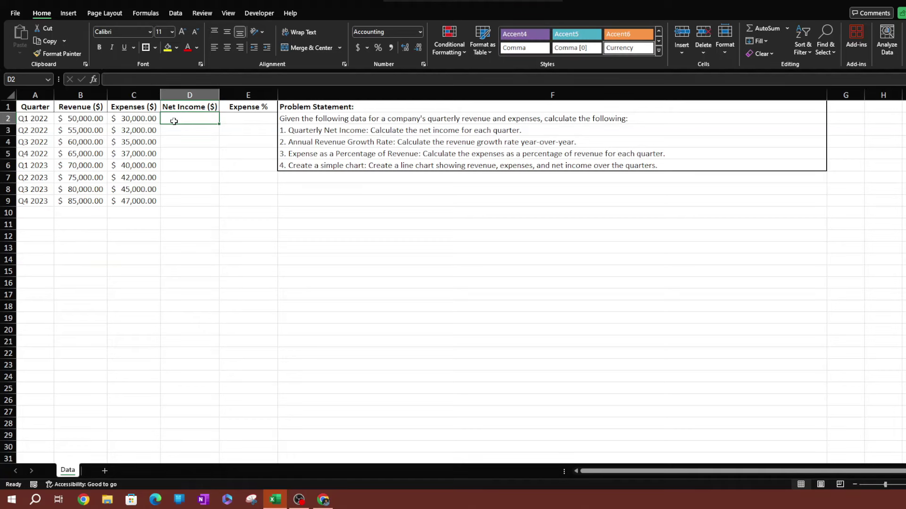
pyautogui.hotkey('alt', 'Tab')
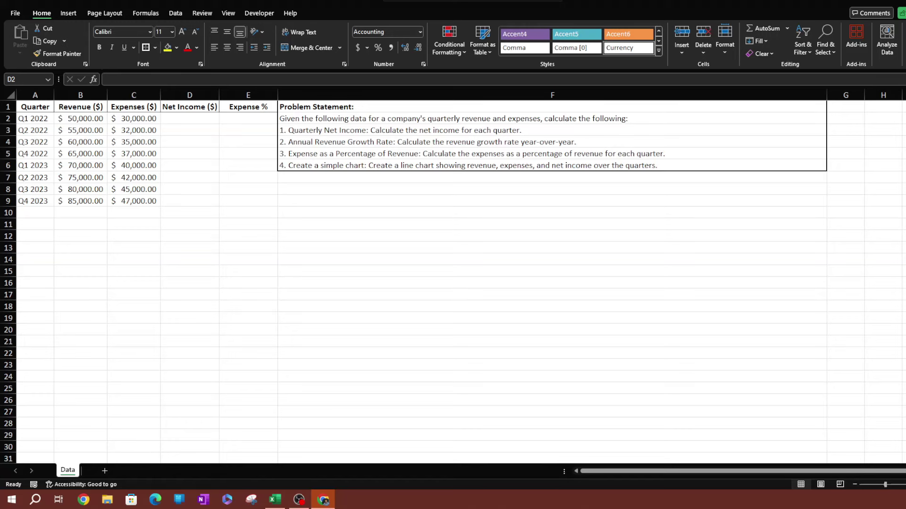
pyautogui.hotkey('alt', 'Tab')
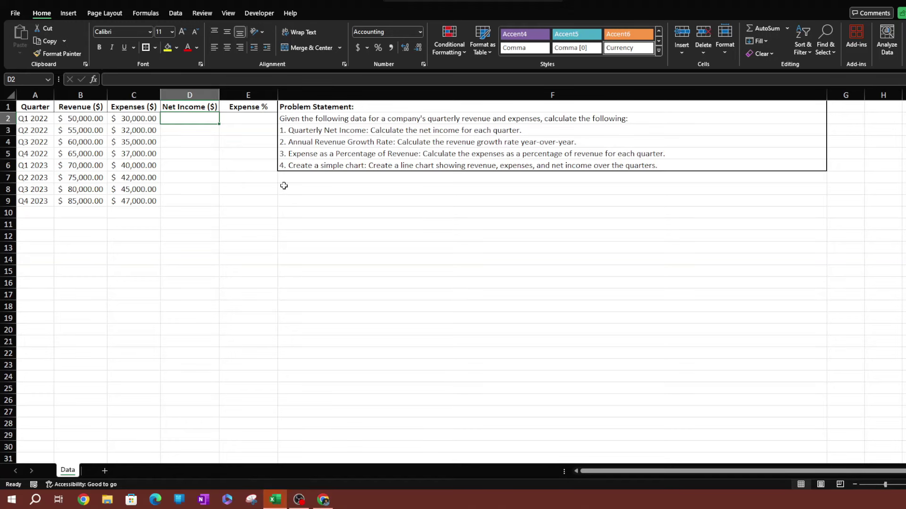
# Enter =B2-C2 in D2 for the Q1 2022 net income.
pyautogui.write('=')
pyautogui.press('Left')
pyautogui.press('Left')
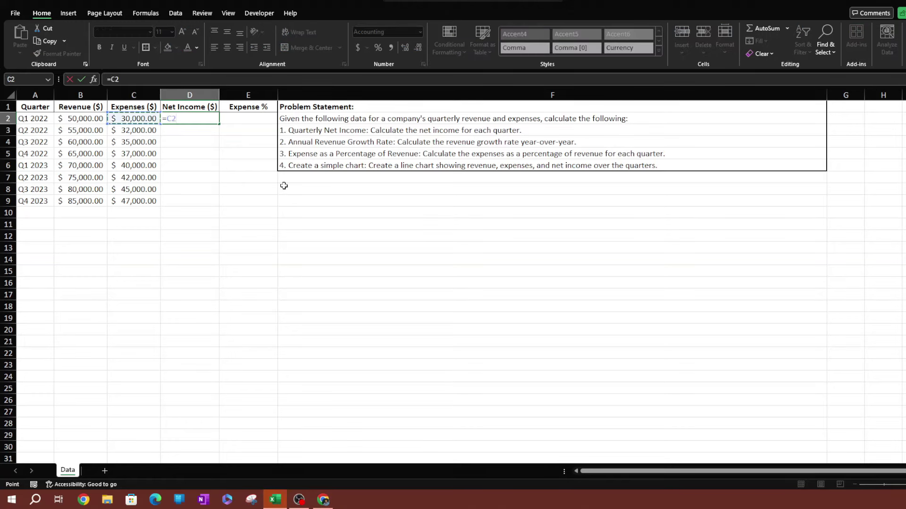
pyautogui.write('-')
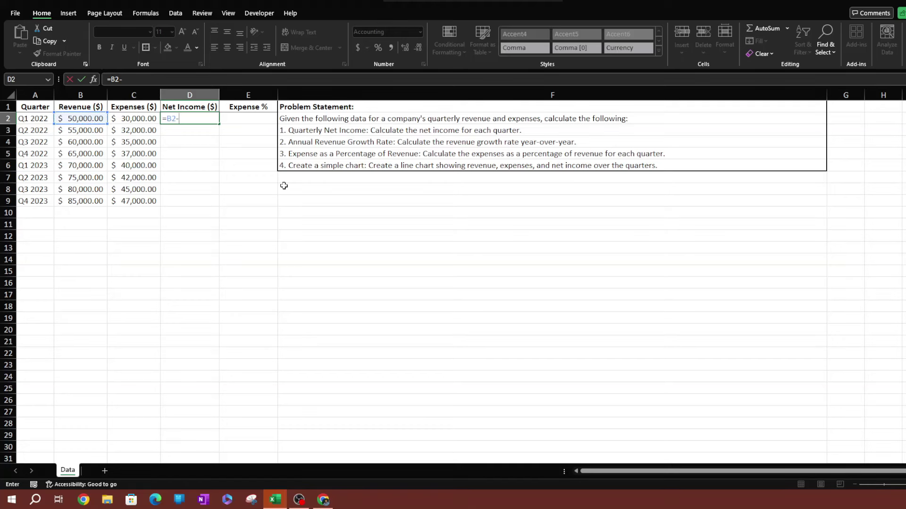
pyautogui.press('Left')
pyautogui.press('Return')
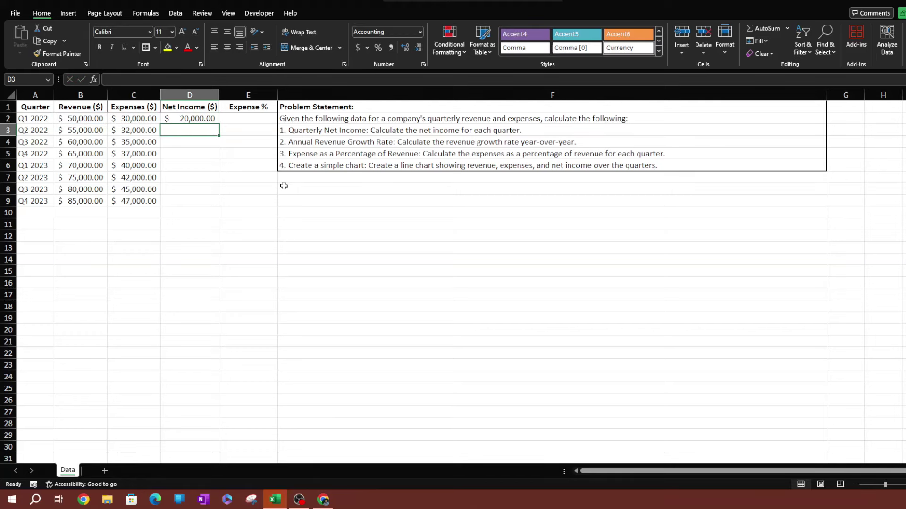
# Fill the net income formula down D2:D9 through Q4 2023.
pyautogui.press('Left')
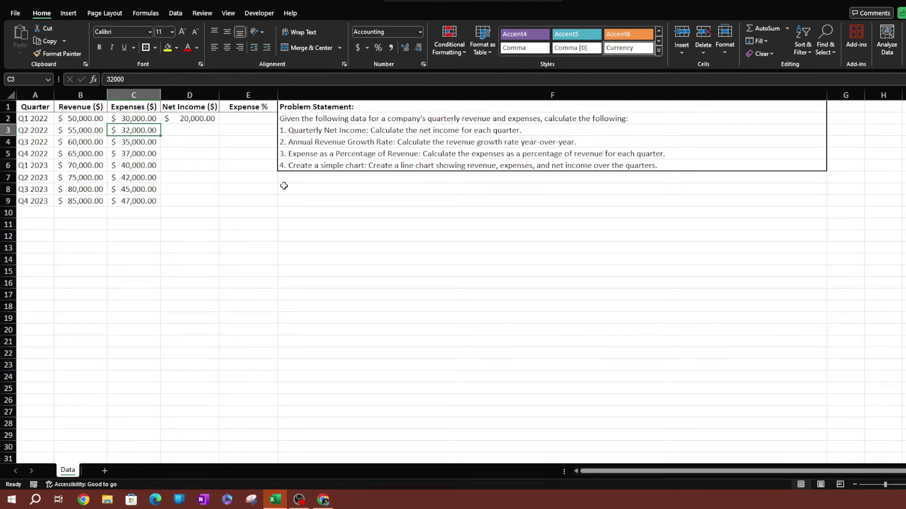
pyautogui.hotkey('ctrl', 'Down')
pyautogui.press('Right')
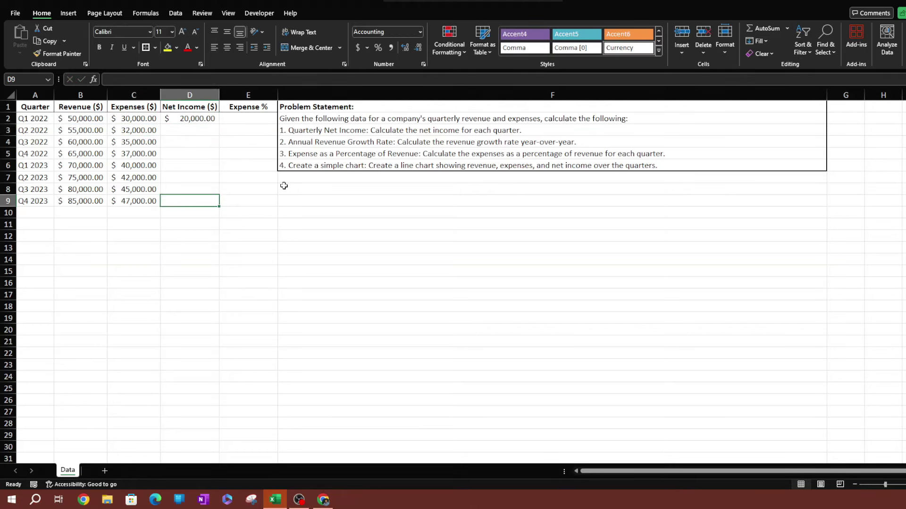
pyautogui.hotkey('ctrl', 'shift', 'Up')
pyautogui.hotkey('ctrl', 'd')
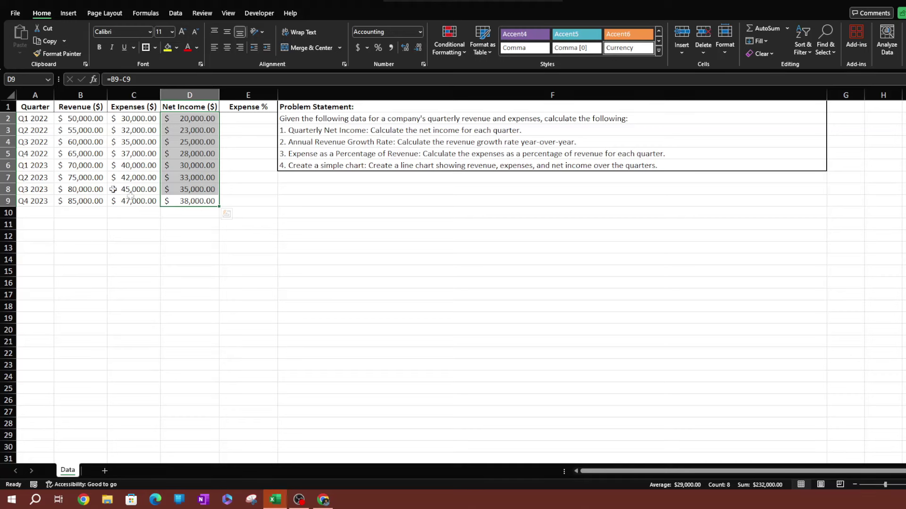
pyautogui.click(322, 248)
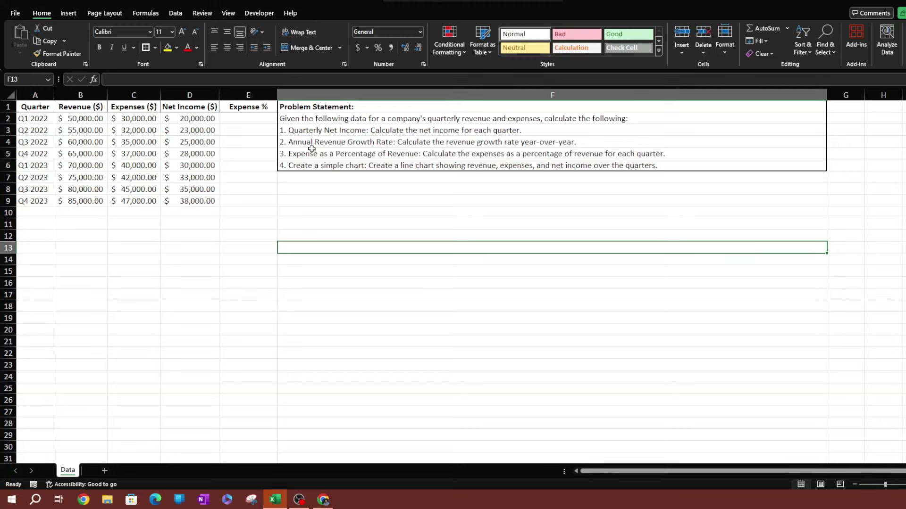
# Label A12 as 2022 and total its revenue with =SUM(B2:B5), giving $230,000.00.
pyautogui.click(179, 234)
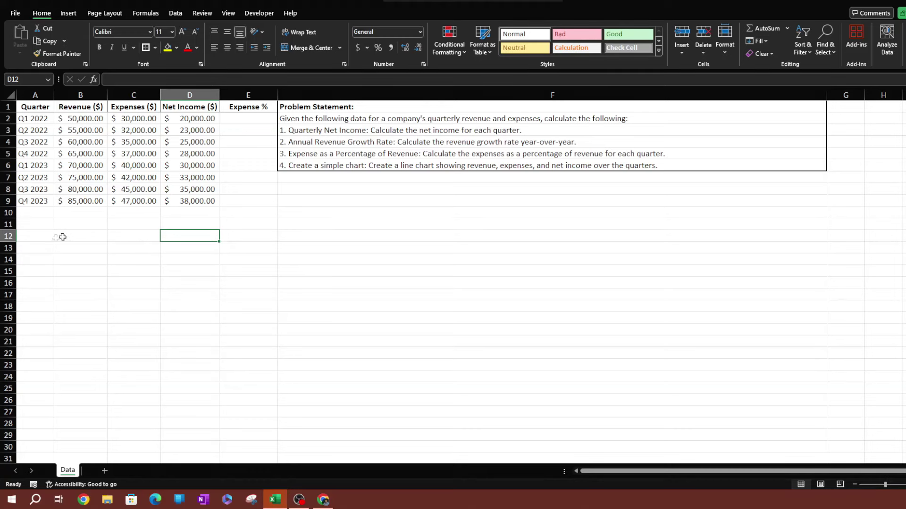
pyautogui.click(42, 236)
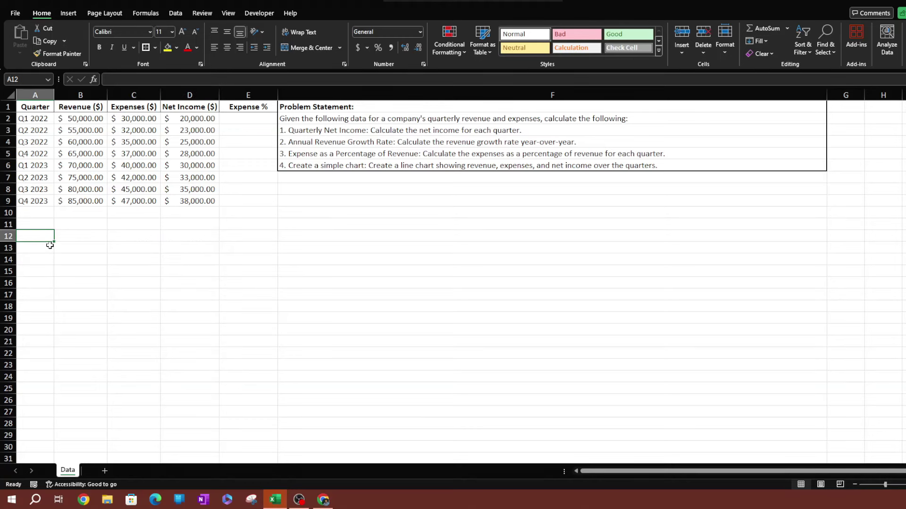
pyautogui.write('2022')
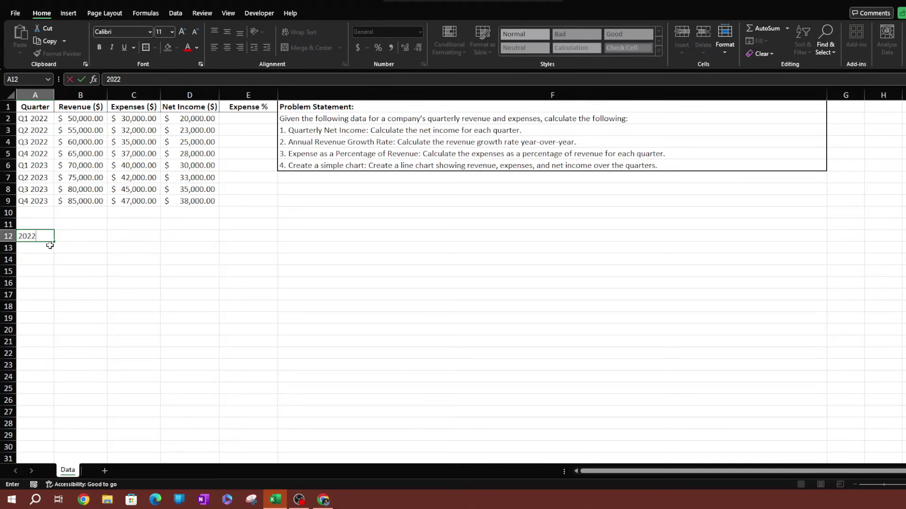
pyautogui.press('Tab')
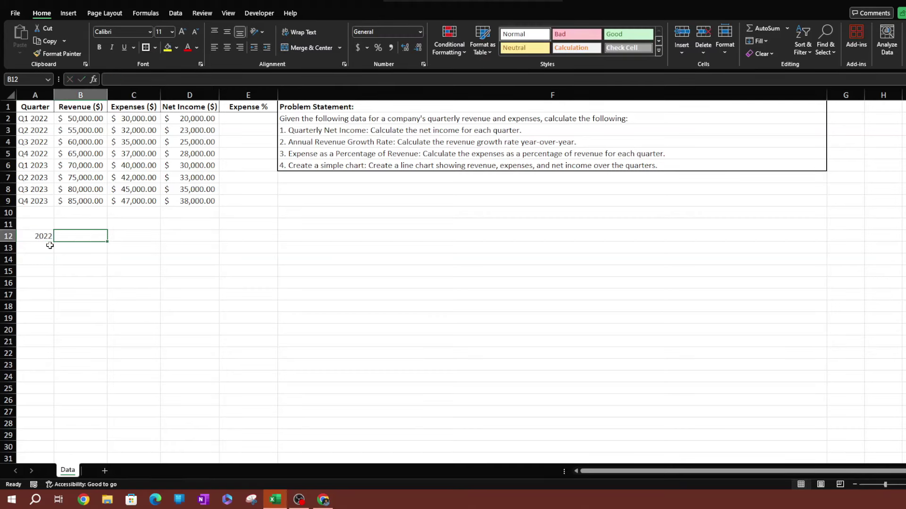
pyautogui.write('=SUM(')
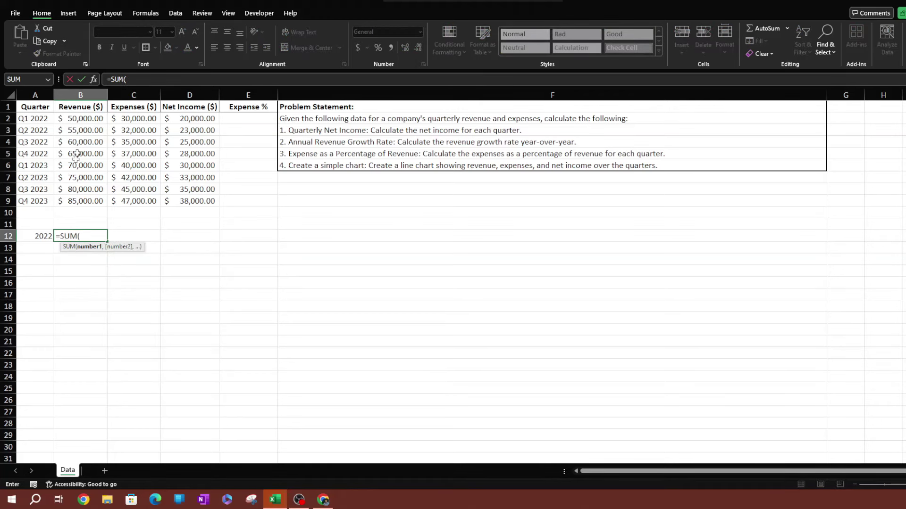
pyautogui.moveTo(82, 119); pyautogui.dragTo(86, 154)
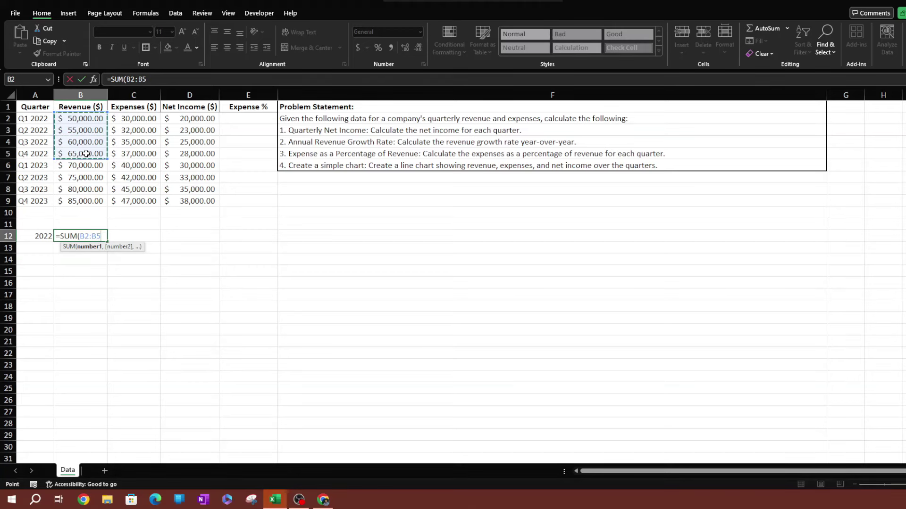
pyautogui.press('Return')
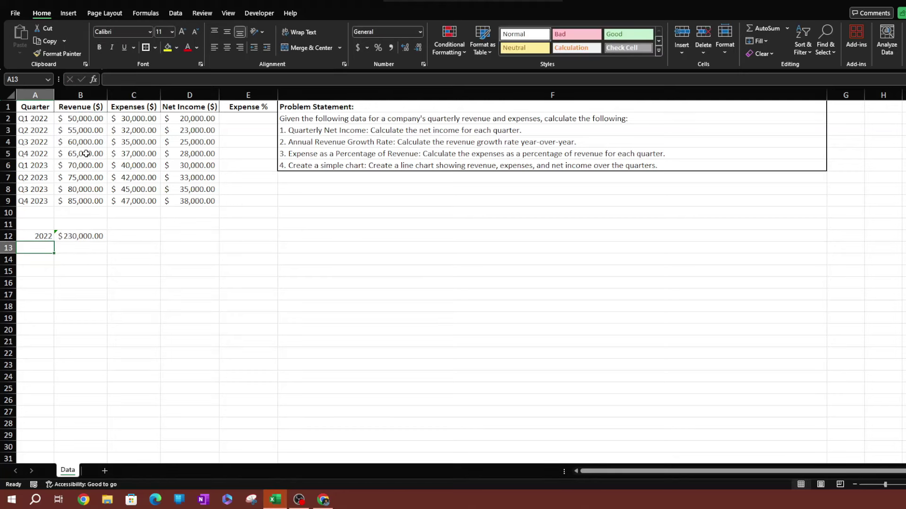
# Label A13 as 2023 and total its revenue with =SUM(B6:B9), giving $310,000.00.
pyautogui.write('2023')
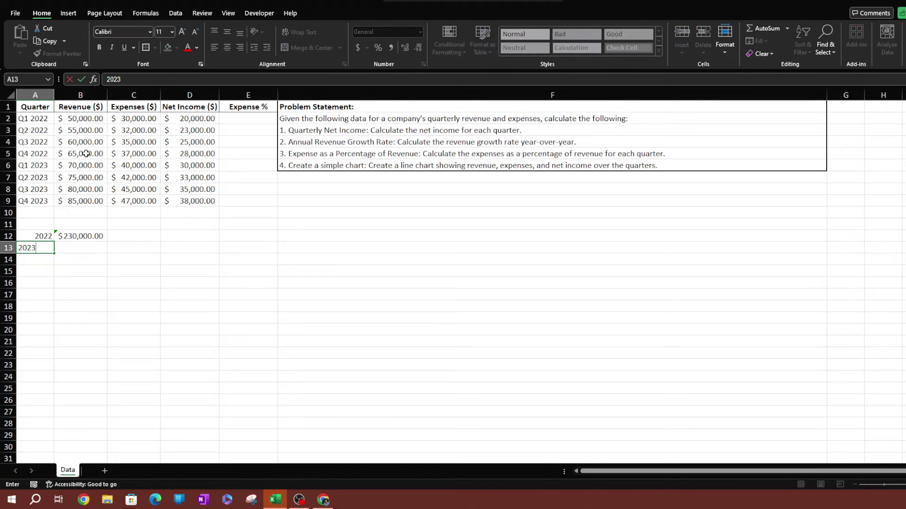
pyautogui.press('Tab')
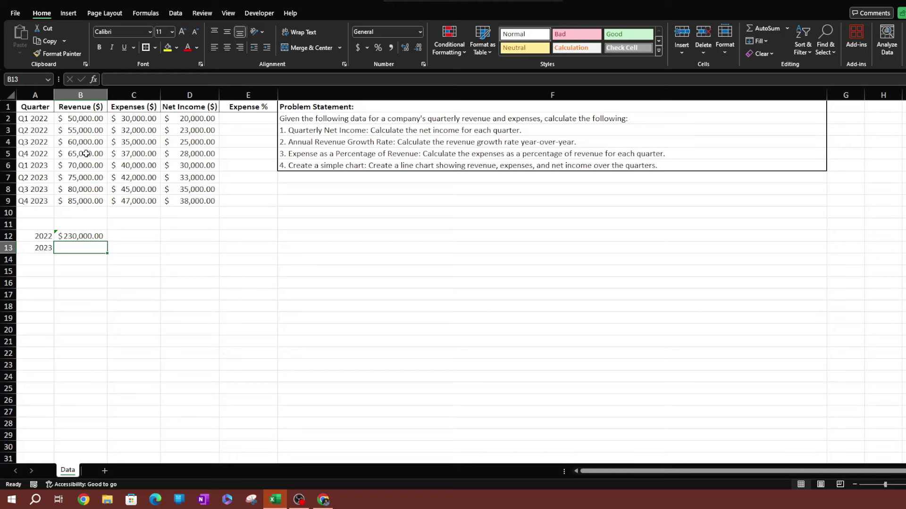
pyautogui.write('=SUBSTITUTE(')
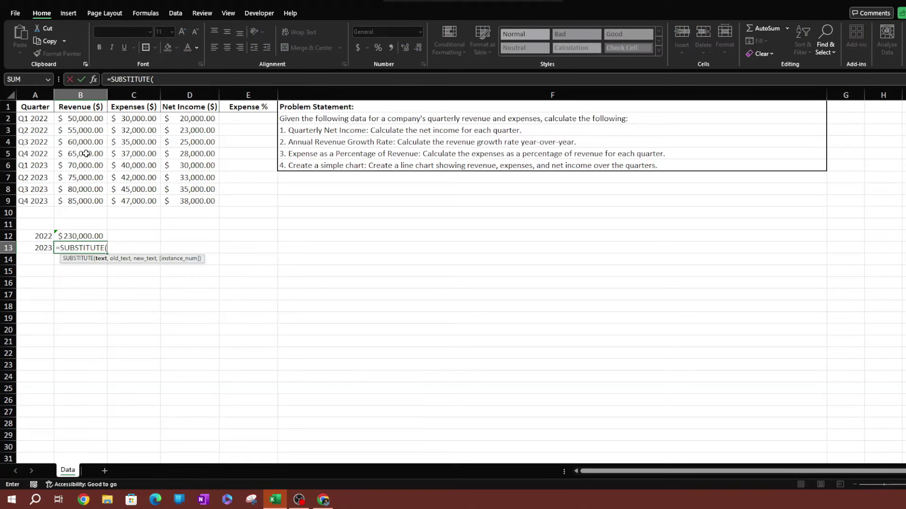
pyautogui.press('Escape')
pyautogui.write('=sum')
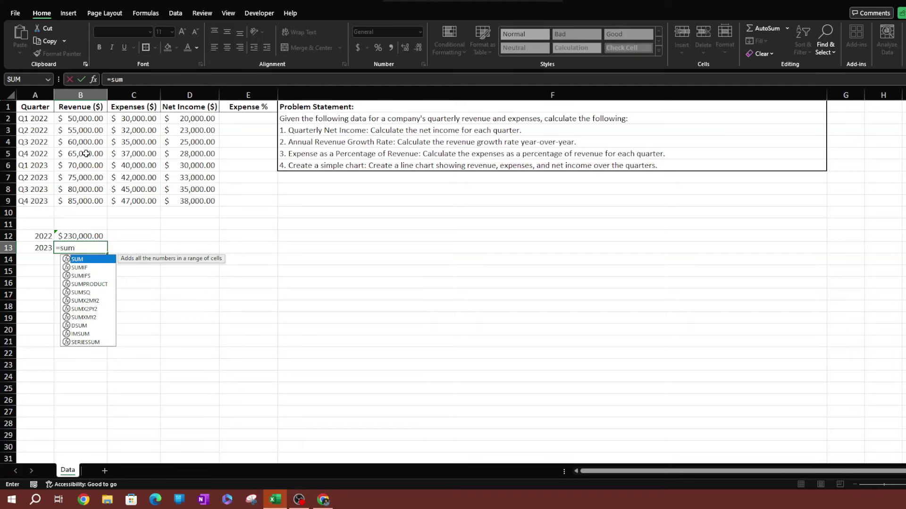
pyautogui.press('Tab')
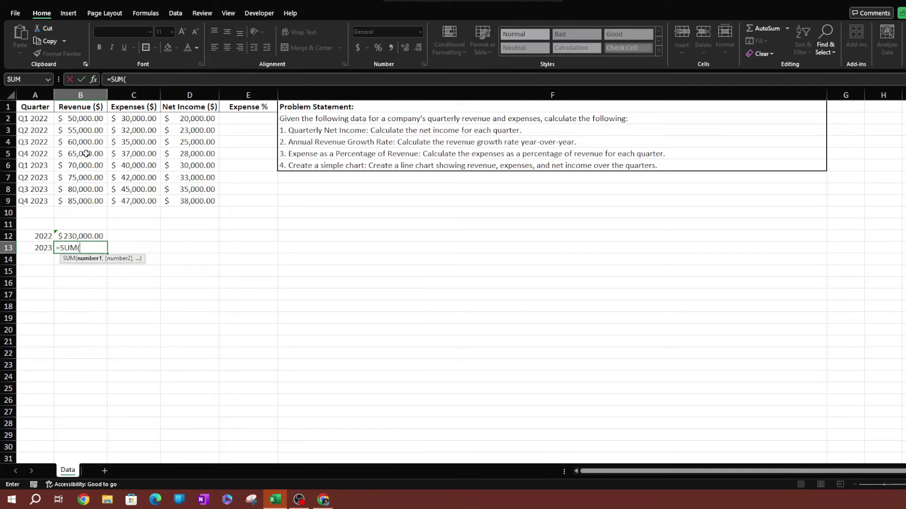
pyautogui.moveTo(84, 168); pyautogui.dragTo(87, 196)
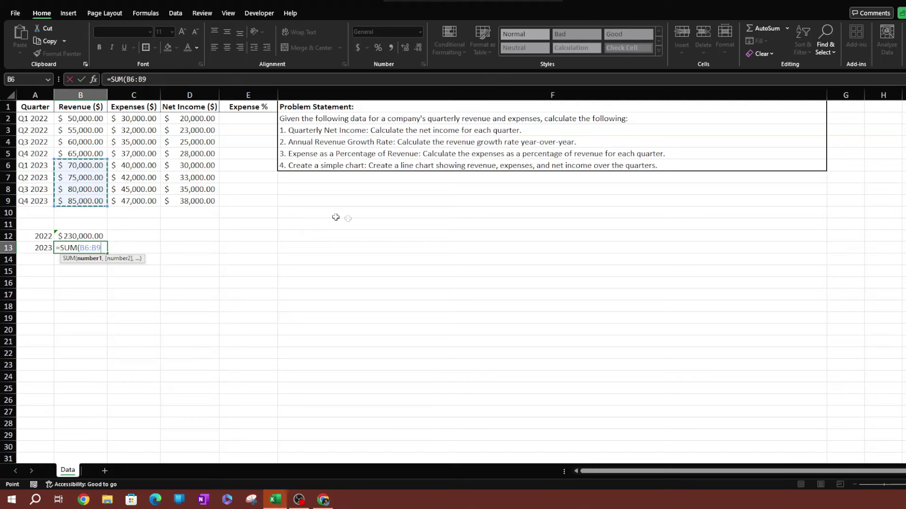
pyautogui.write(')')
pyautogui.press('Return')
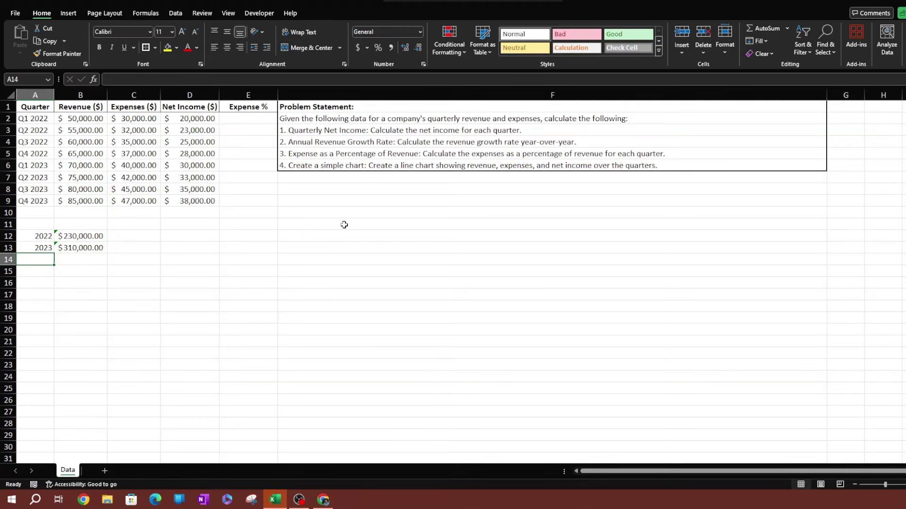
pyautogui.write('Growth R')
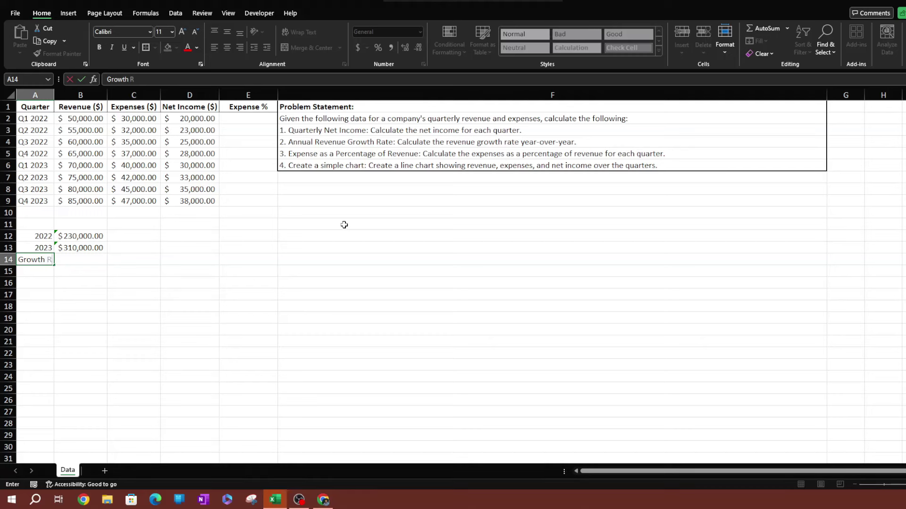
# Complete the 'Growth Rate:' label in A14.
pyautogui.write('ate:')
pyautogui.press('Return')
pyautogui.press('Up')
pyautogui.press('Right')
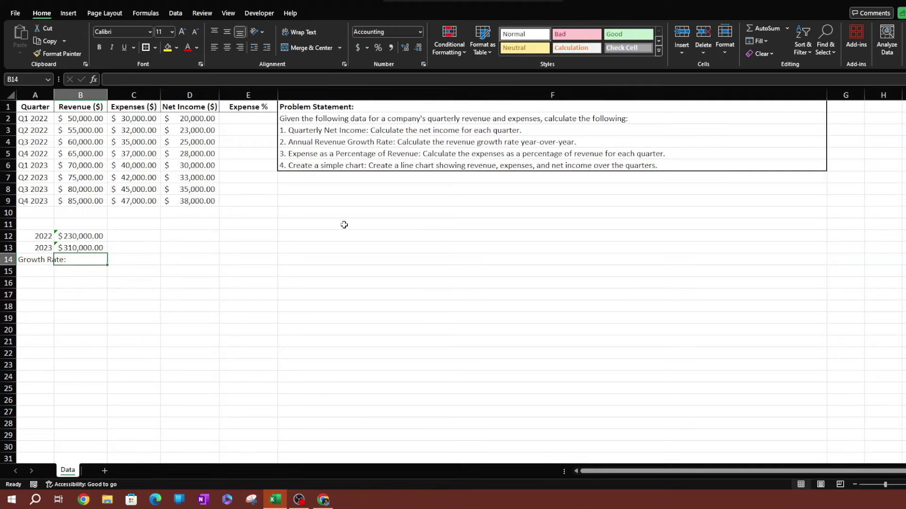
# Enter =(B13-B12)/B12*100 in B14, giving a 34.78 revenue growth rate.
pyautogui.write('=')
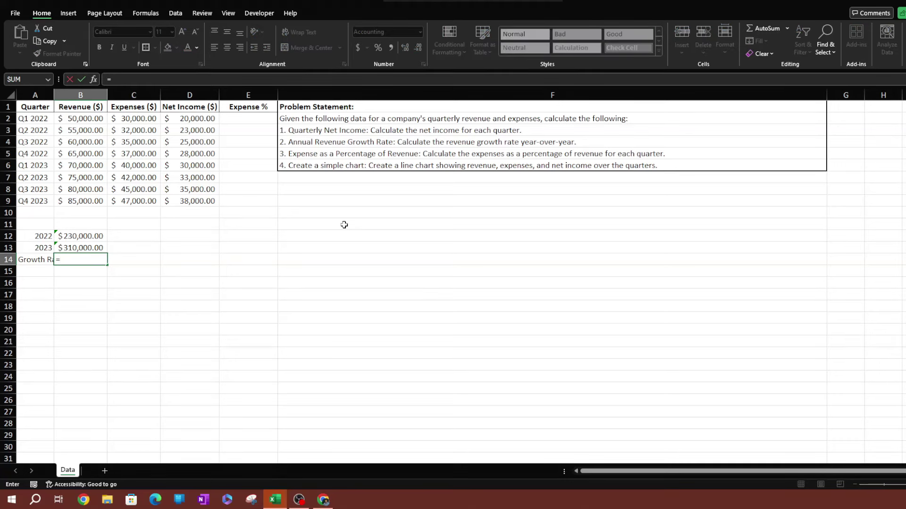
pyautogui.write('(')
pyautogui.press('Up')
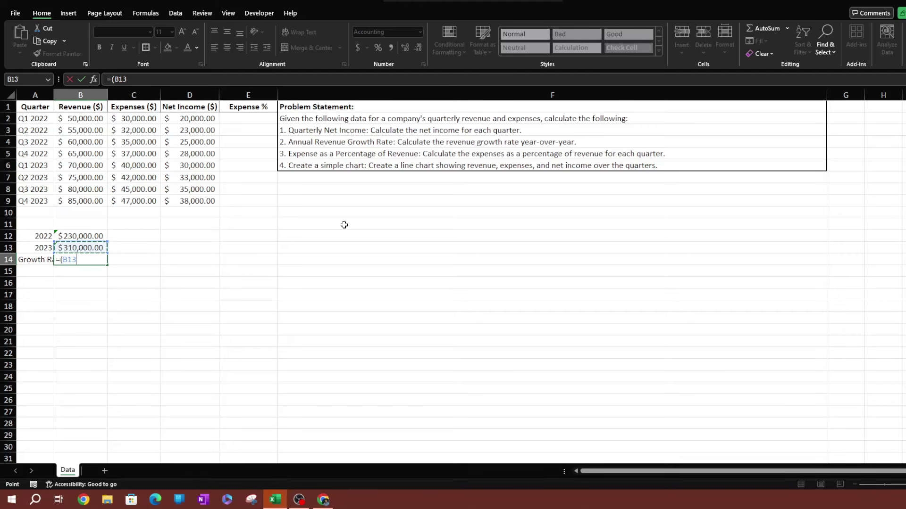
pyautogui.write('-')
pyautogui.press('Up')
pyautogui.press('Up')
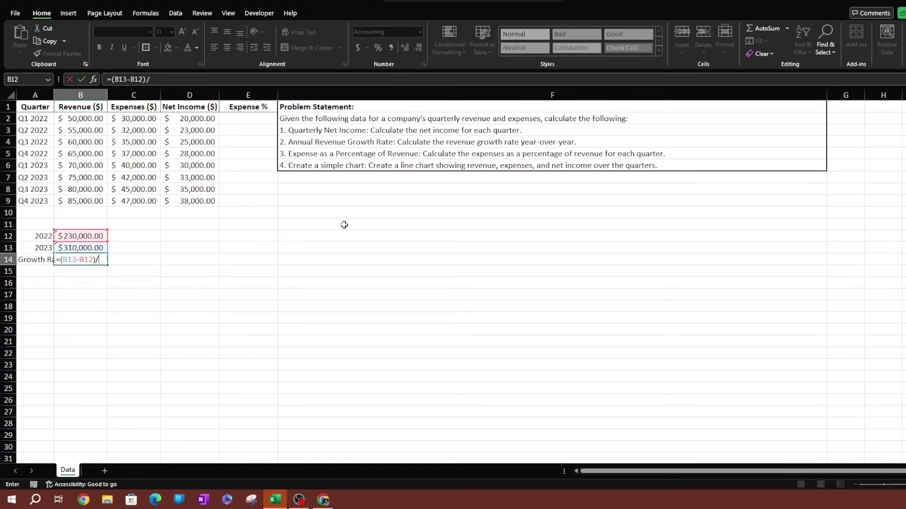
pyautogui.press('Up')
pyautogui.press('Up')
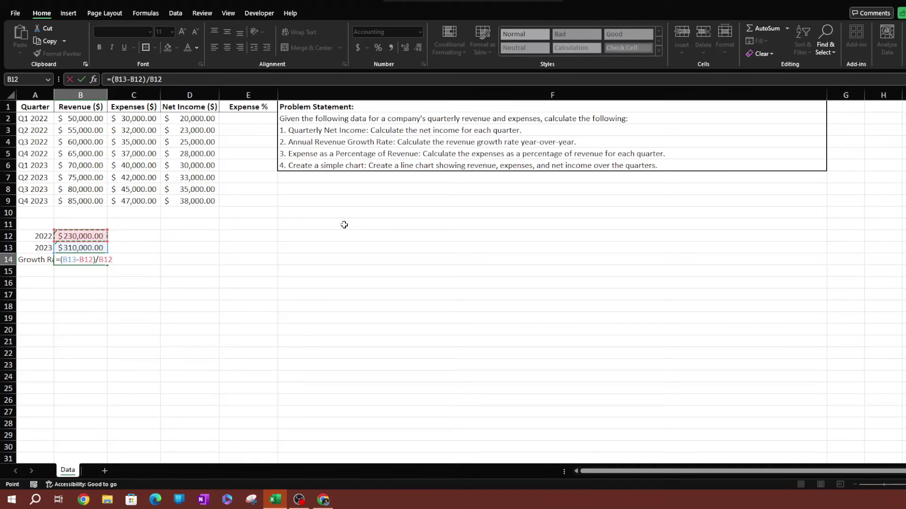
pyautogui.write('*100')
pyautogui.press('Return')
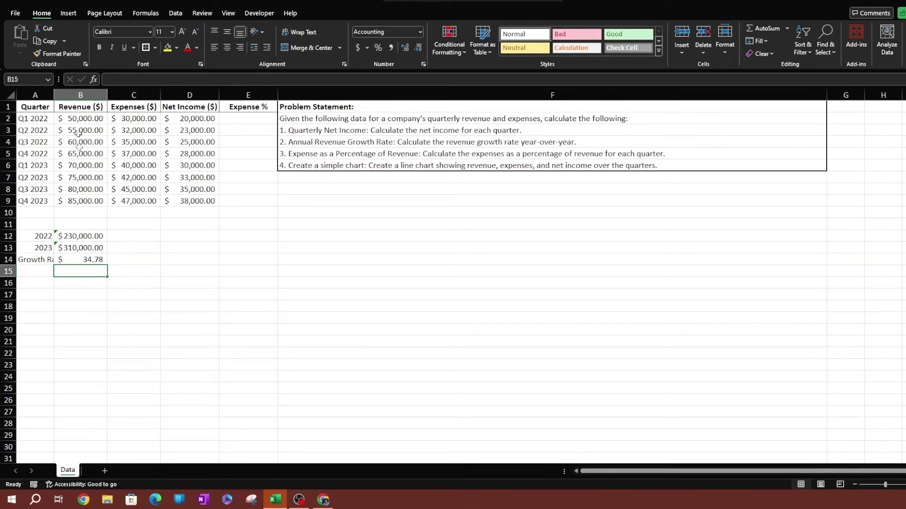
# Widen column A to show 'Growth Rate:' in full and left-align the years 2022 and 2023.
pyautogui.moveTo(53, 95); pyautogui.dragTo(69, 96)
pyautogui.click(214, 267)
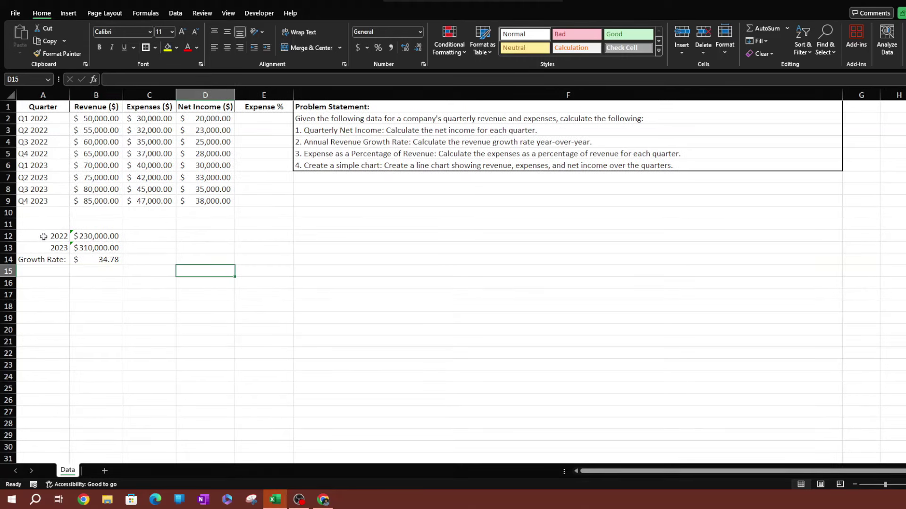
pyautogui.moveTo(43, 238); pyautogui.dragTo(42, 242)
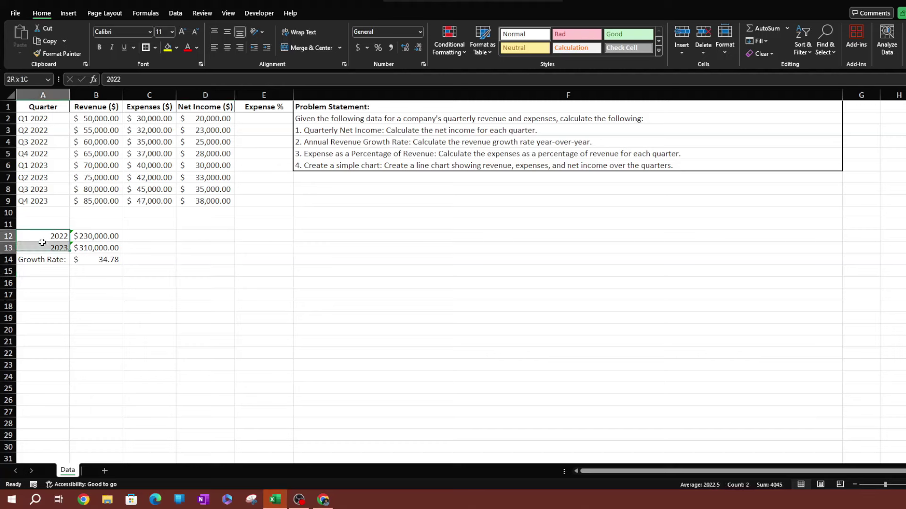
pyautogui.click(215, 47)
pyautogui.click(349, 302)
# Put an outside border around the yearly totals block A12:B14.
pyautogui.click(198, 282)
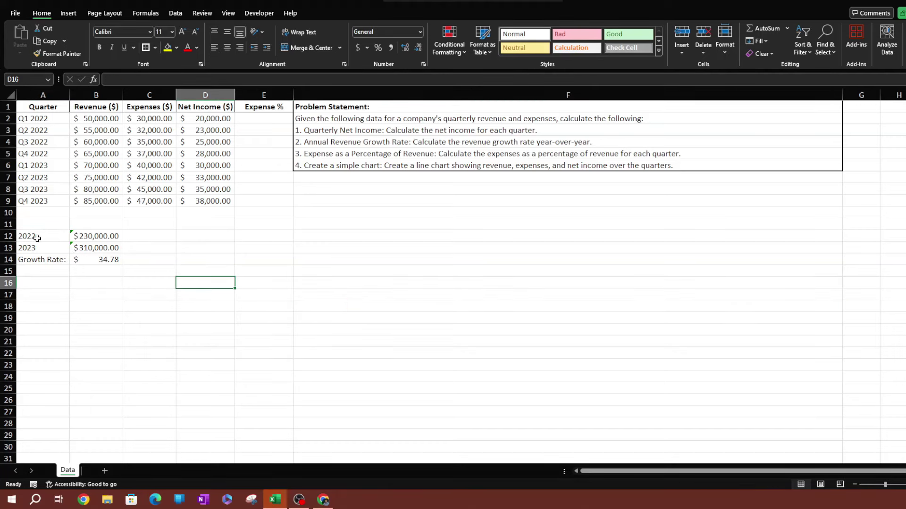
pyautogui.moveTo(37, 236); pyautogui.dragTo(112, 261)
pyautogui.hotkey('ctrl', 'shift', '7')
pyautogui.click(215, 249)
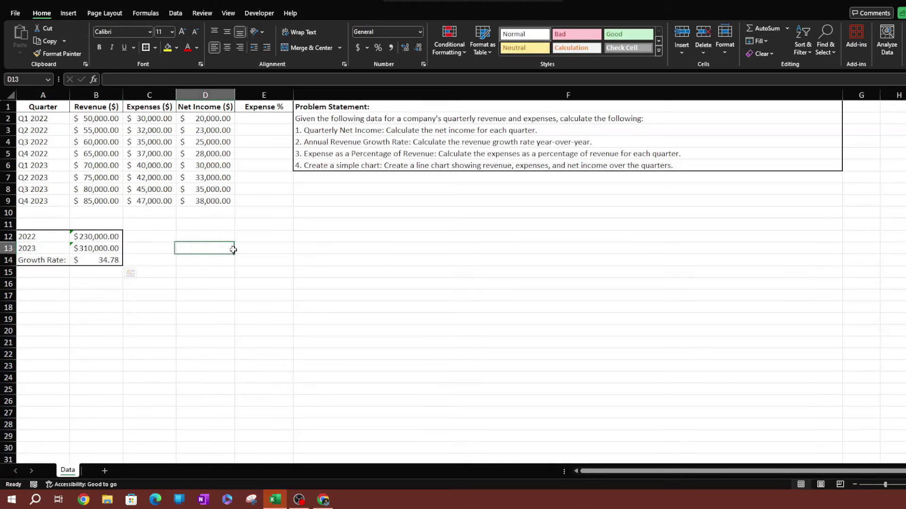
pyautogui.click(231, 309)
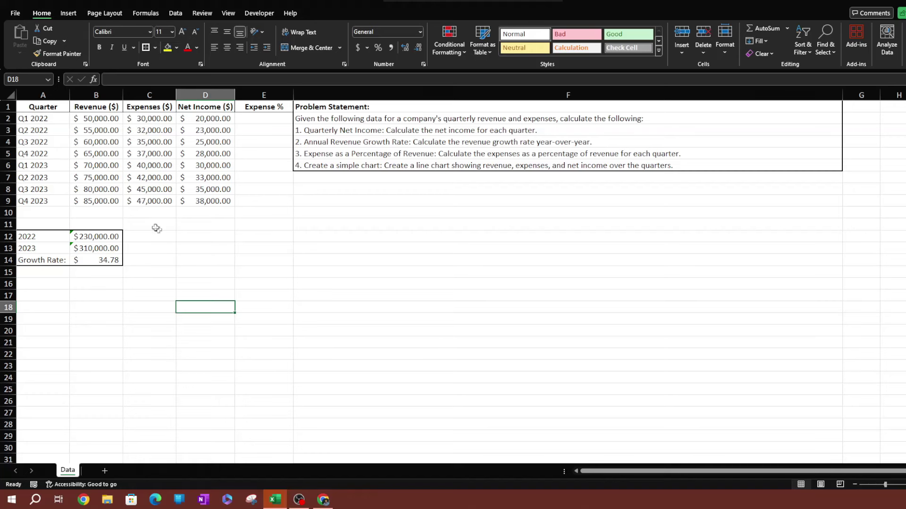
pyautogui.click(118, 260)
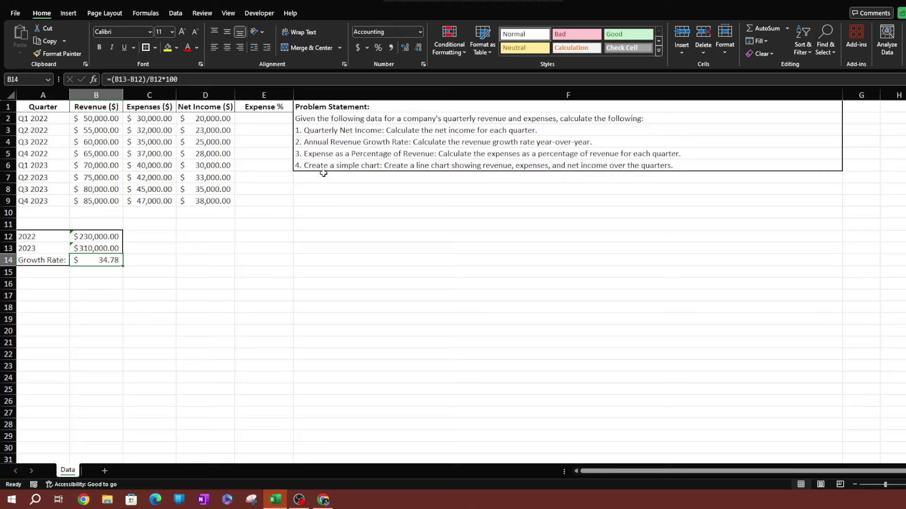
pyautogui.click(276, 106)
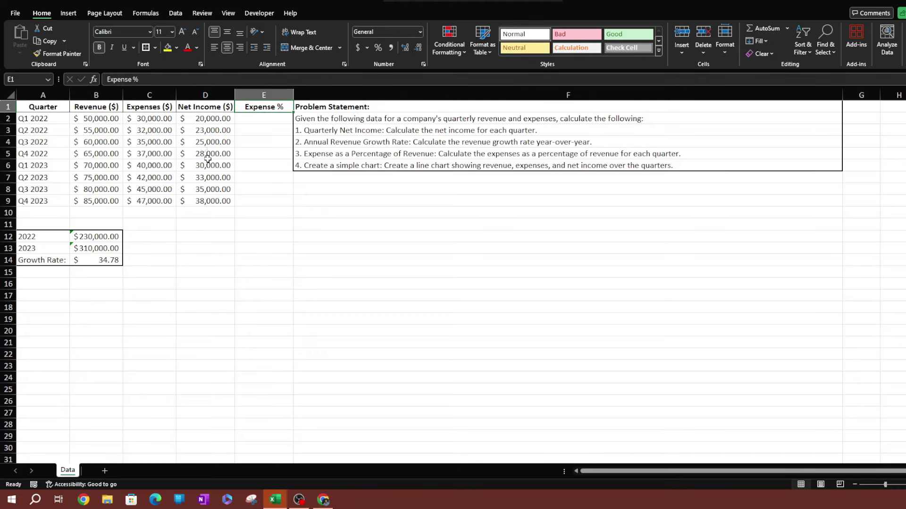
# Enter =C2/B2*100 in E2 for the Q1 2022 expense percentage.
pyautogui.click(279, 168)
pyautogui.click(263, 117)
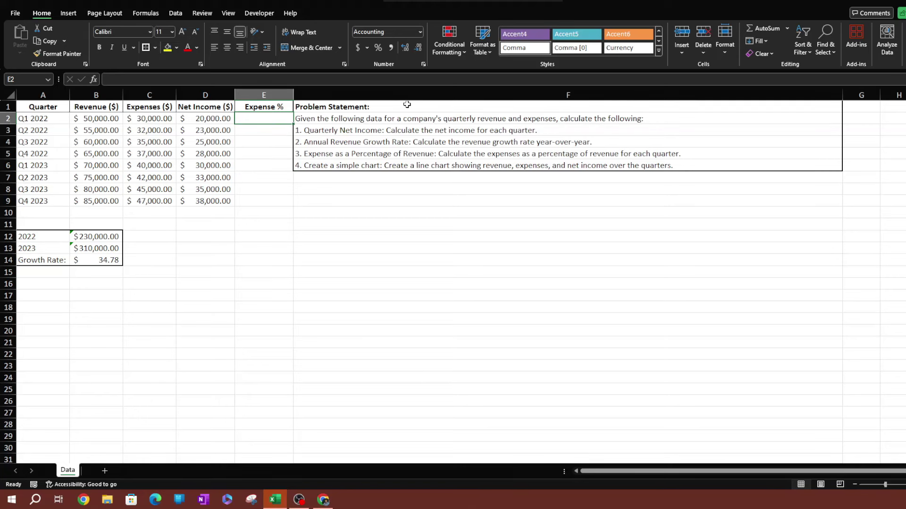
pyautogui.write('=')
pyautogui.press('Left')
pyautogui.press('Left')
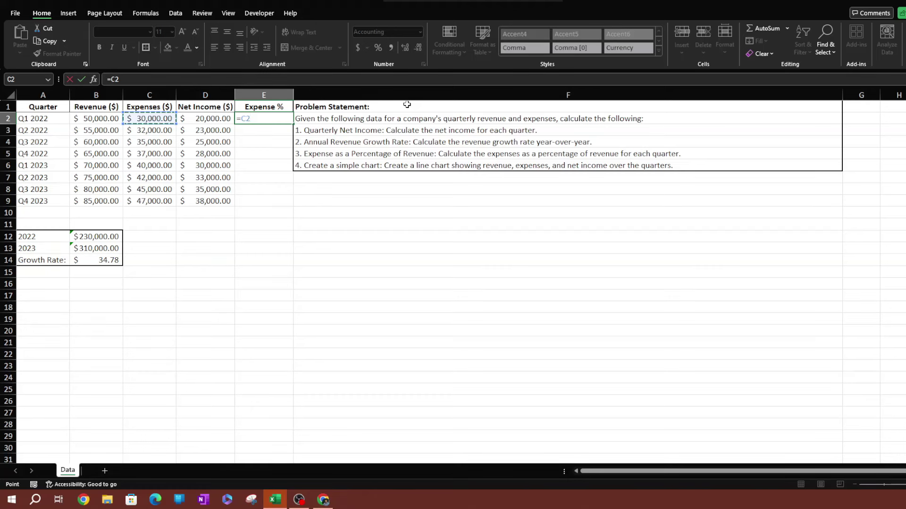
pyautogui.write('/')
pyautogui.press('Left')
pyautogui.press('Left')
pyautogui.press('Left')
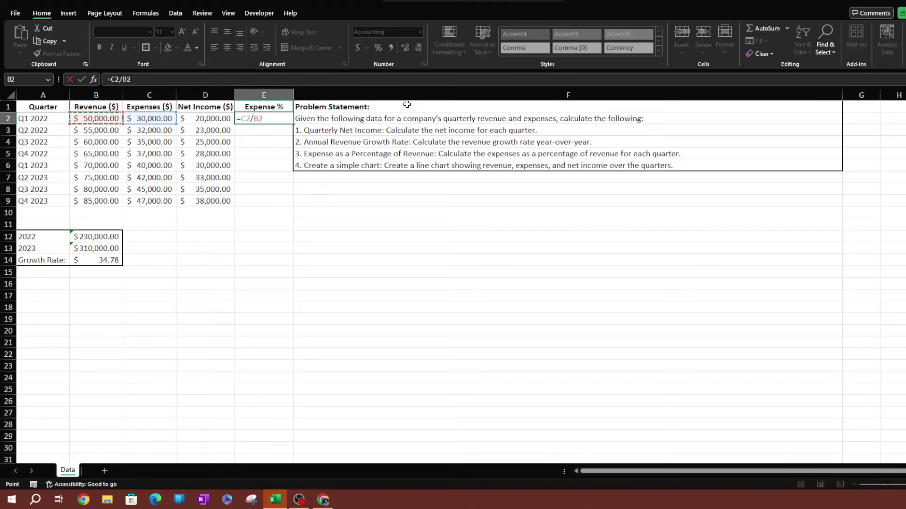
pyautogui.write('*1000')
pyautogui.press('BackSpace')
pyautogui.press('Return')
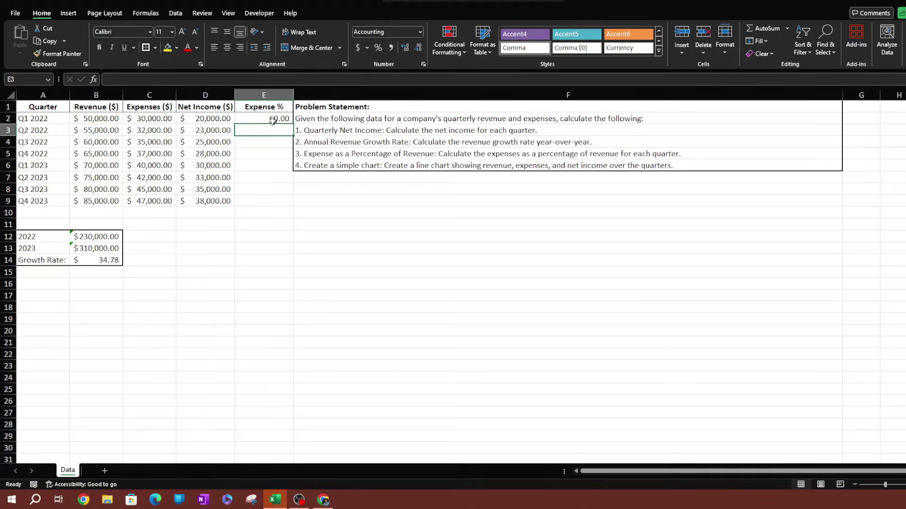
# Fill the Expense % formula down E2:E9 and review the values from 60.00 to 55.29.
pyautogui.moveTo(265, 118); pyautogui.dragTo(269, 199)
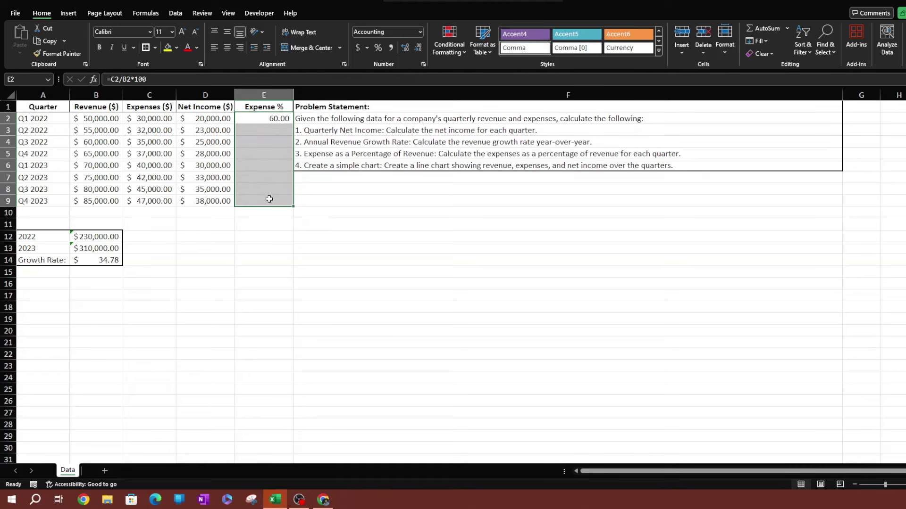
pyautogui.hotkey('ctrl', 'd')
pyautogui.click(257, 144)
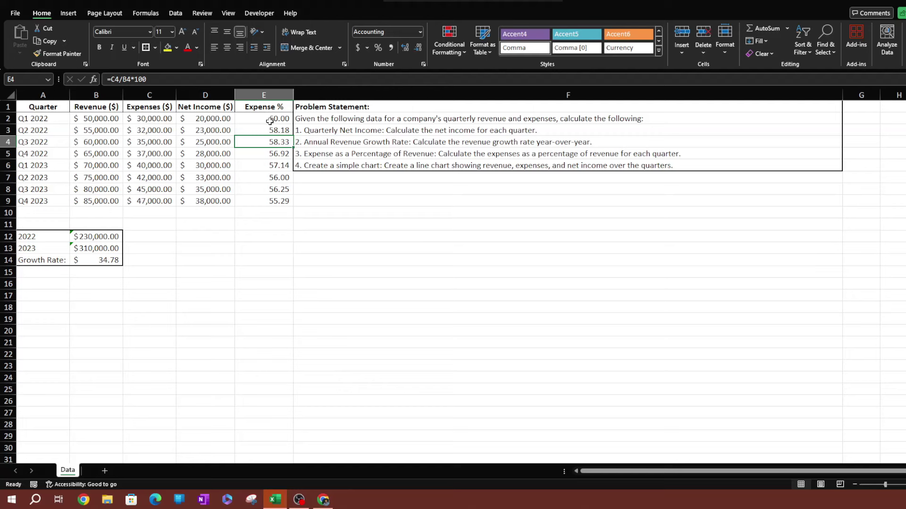
pyautogui.press('Down')
pyautogui.press('Down')
pyautogui.press('Down')
pyautogui.press('Down')
pyautogui.press('Down')
pyautogui.press('Down')
pyautogui.press('Down')
pyautogui.press('Down')
pyautogui.press('Down')
pyautogui.press('Down')
pyautogui.press('Down')
pyautogui.press('Down')
pyautogui.press('Down')
pyautogui.press('Down')
pyautogui.press('Right')
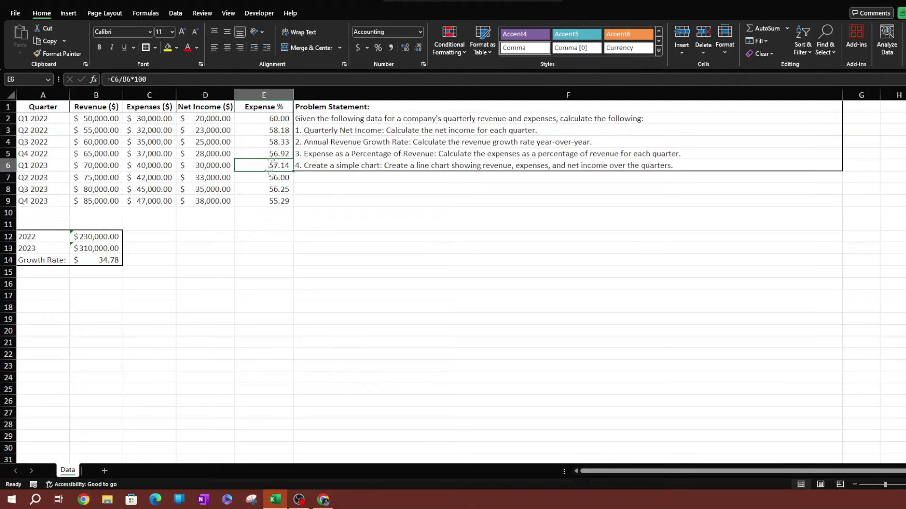
pyautogui.moveTo(269, 118); pyautogui.dragTo(288, 199)
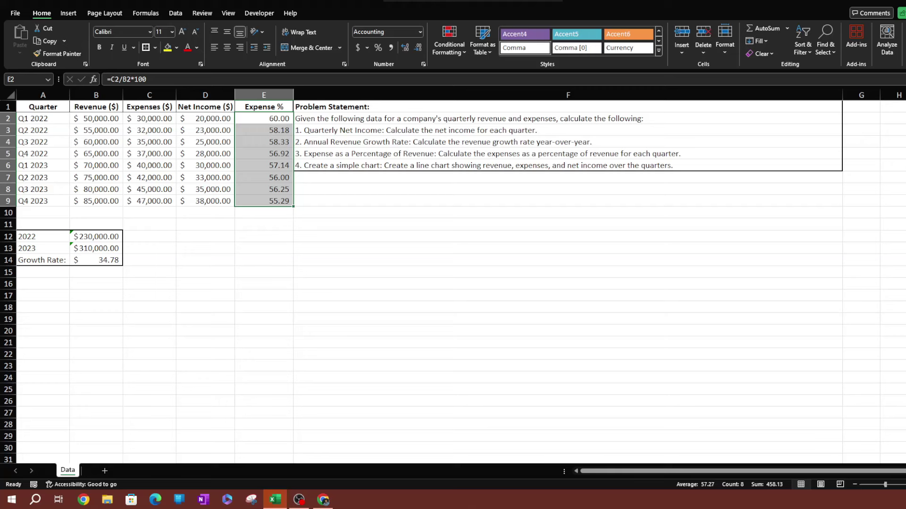
pyautogui.click(337, 260)
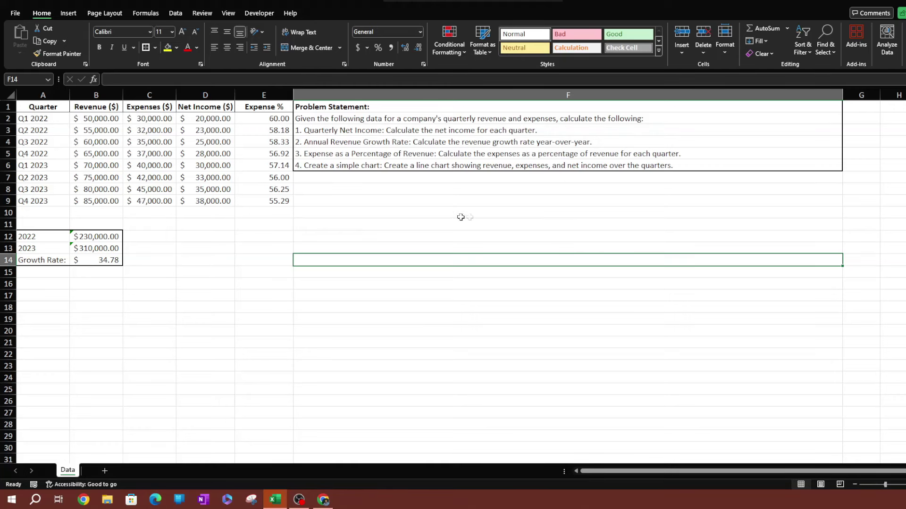
pyautogui.click(150, 330)
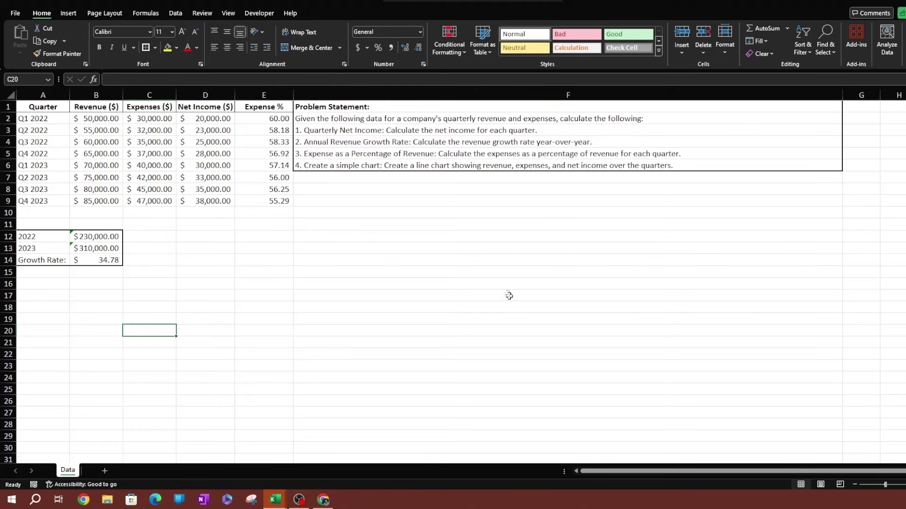
# Show the Line chart options in Insert Chart's All Charts for the A2:D9 quarterly data.
pyautogui.moveTo(29, 119); pyautogui.dragTo(208, 202)
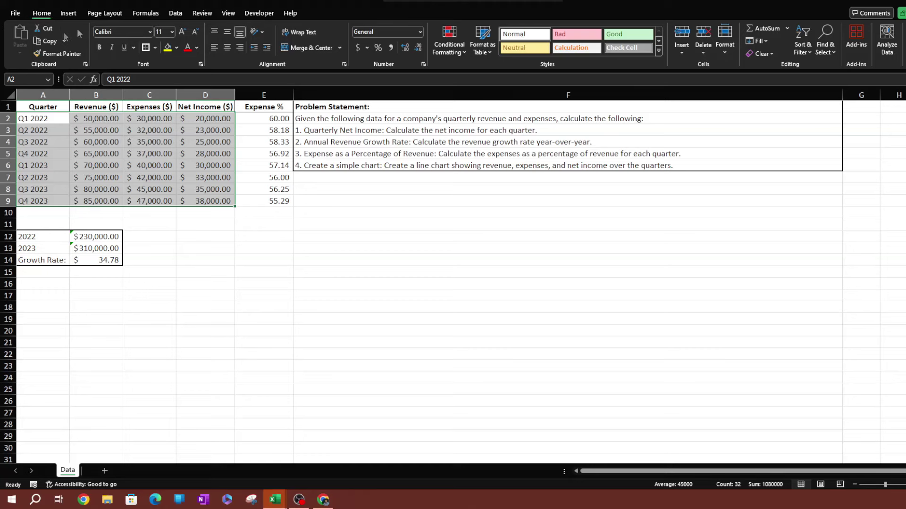
pyautogui.click(68, 13)
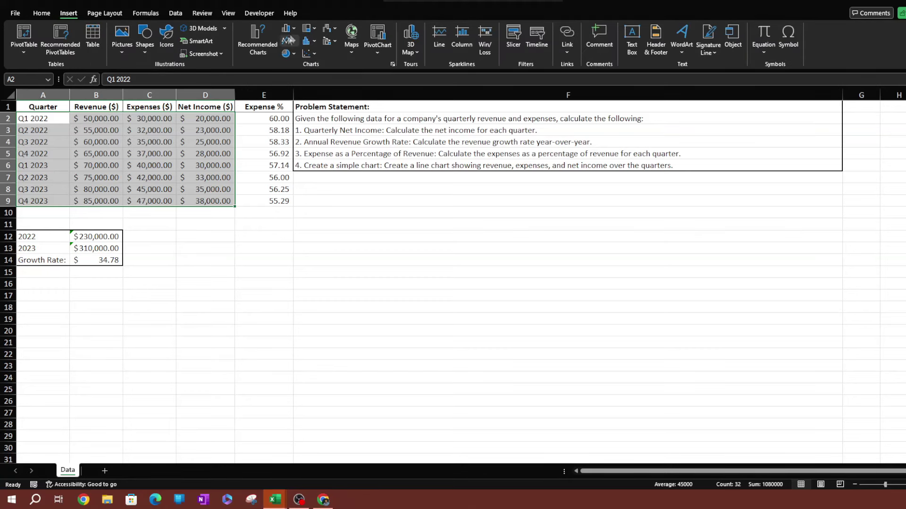
pyautogui.click(257, 37)
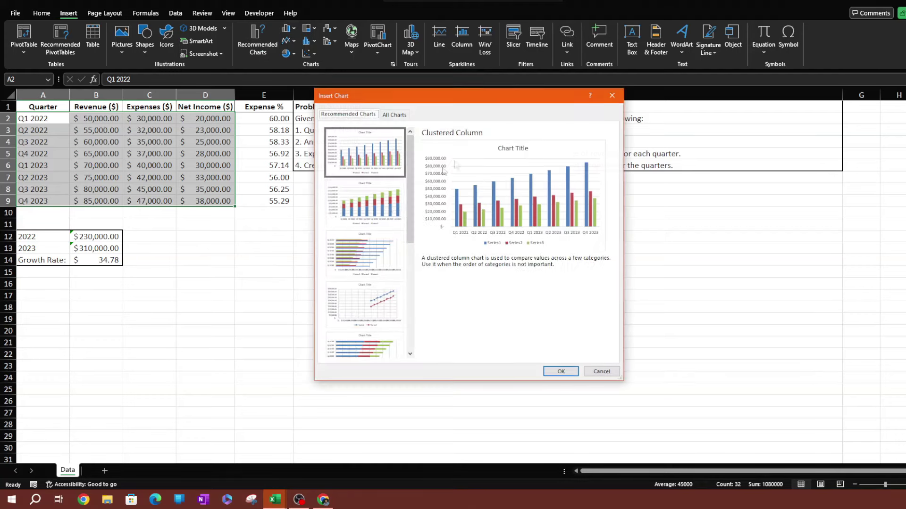
pyautogui.click(394, 114)
pyautogui.click(345, 168)
pyautogui.moveTo(525, 223)
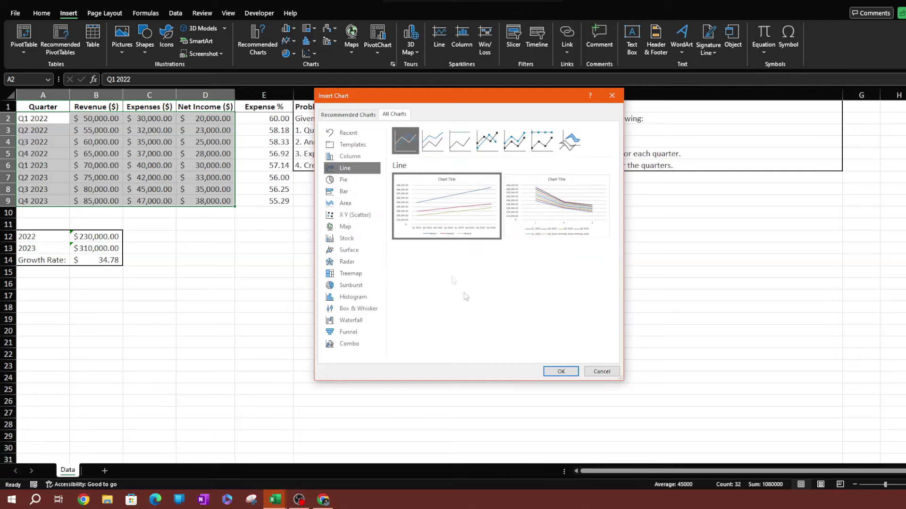